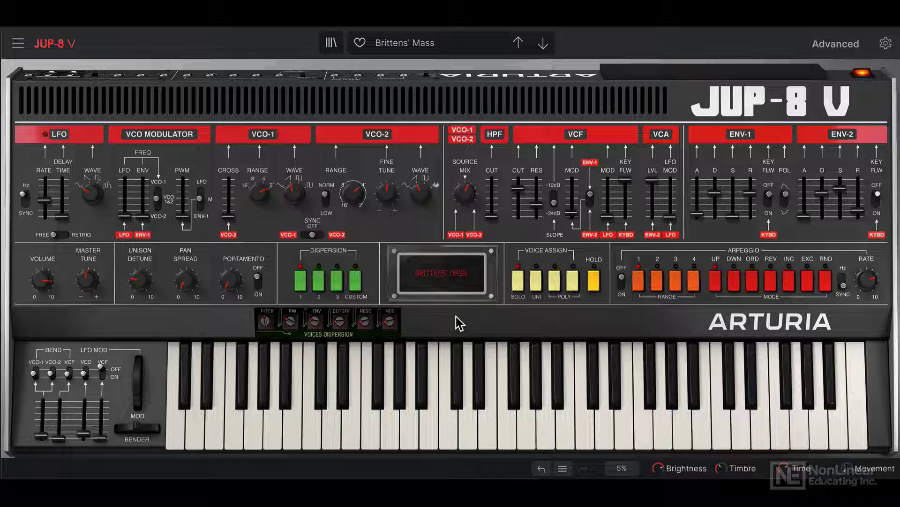
Step: Look through the main menu's entries, then close it
left_click(18, 45)
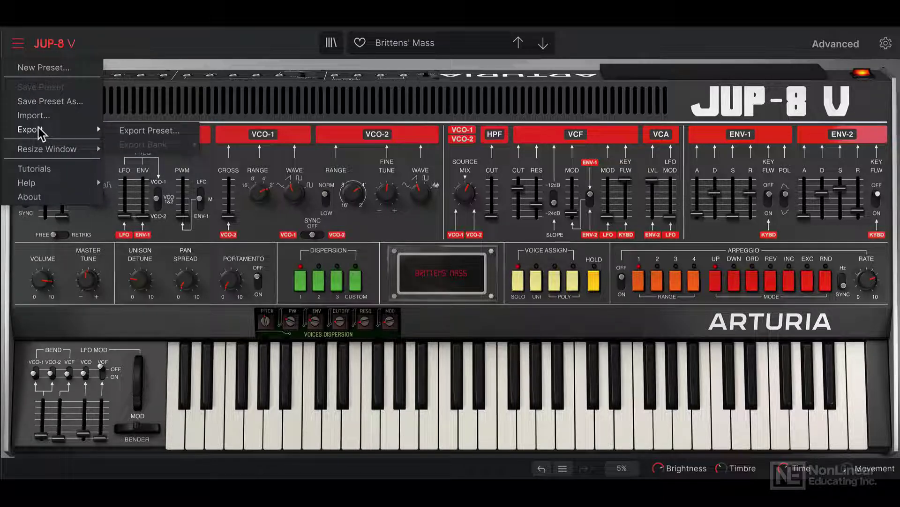
mouse_move(42, 135)
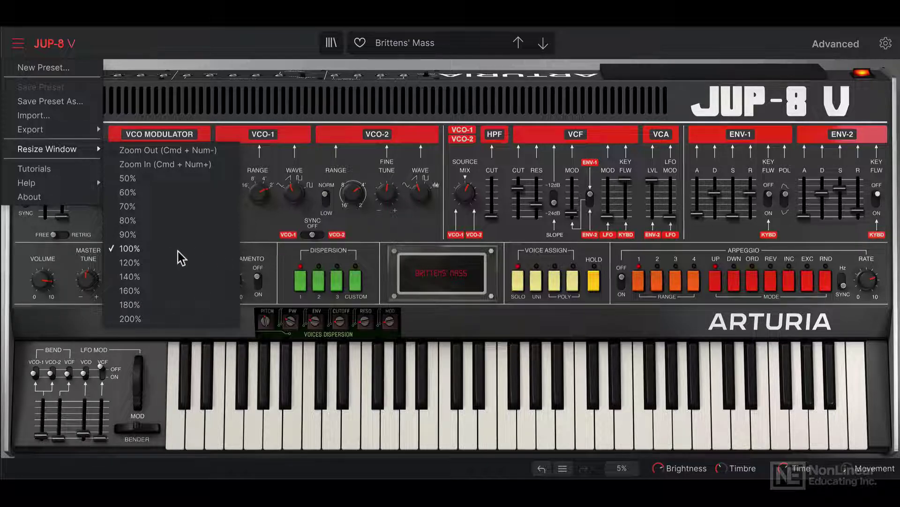
mouse_move(62, 184)
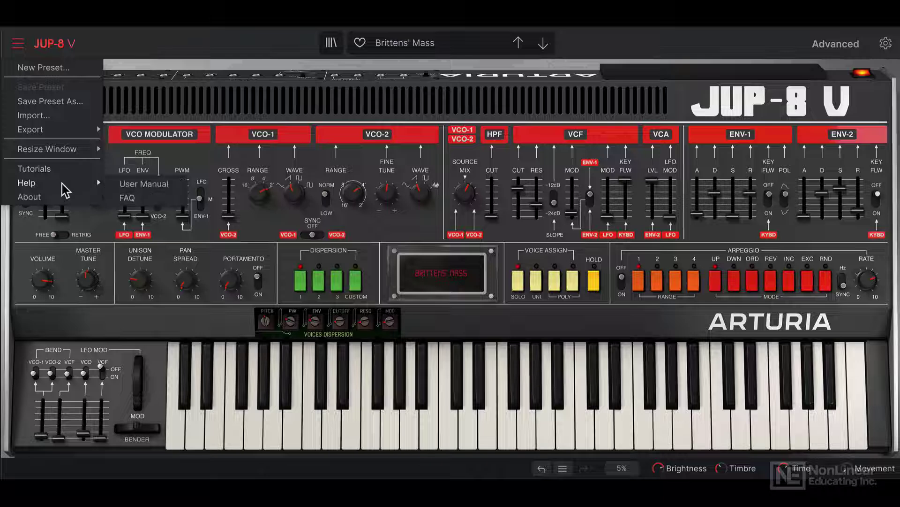
left_click(209, 152)
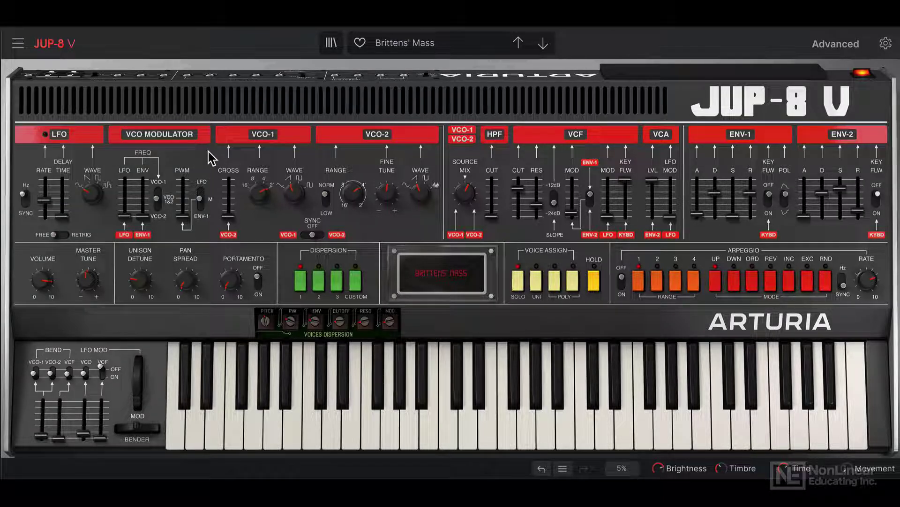
Step: Browse the preset library by instrument type, style and bank, then close the browser
left_click(331, 44)
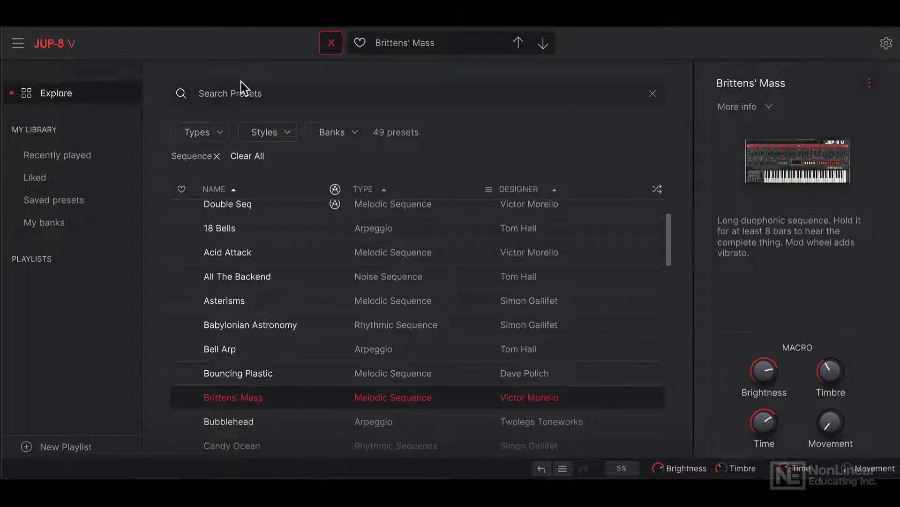
left_click_drag(666, 225, 658, 204)
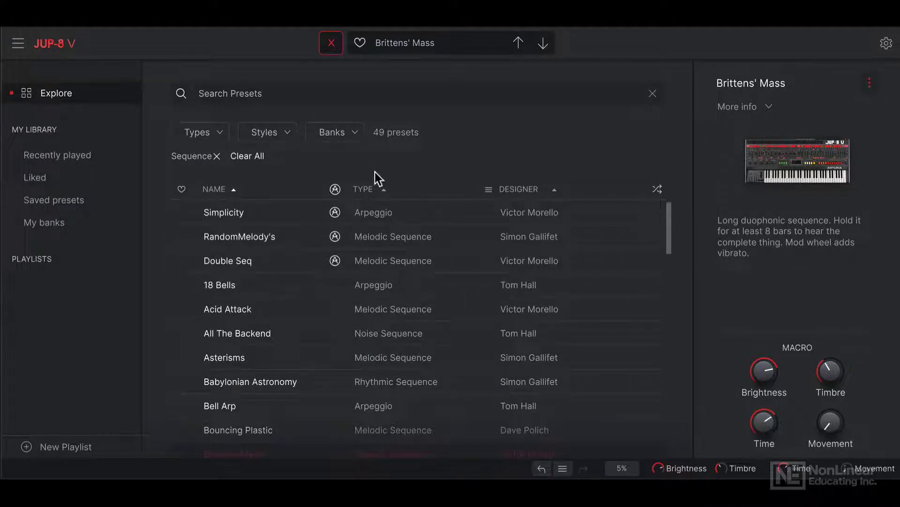
left_click(219, 134)
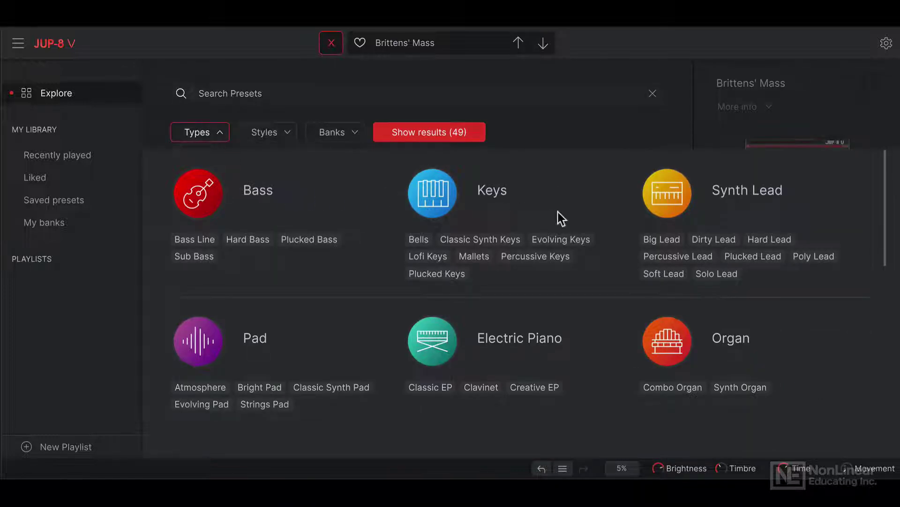
left_click(281, 138)
left_click(334, 134)
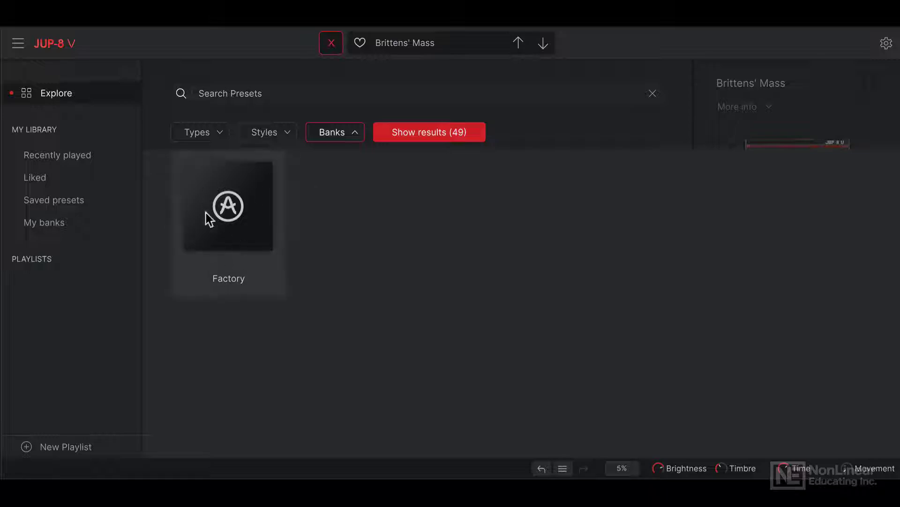
left_click(331, 42)
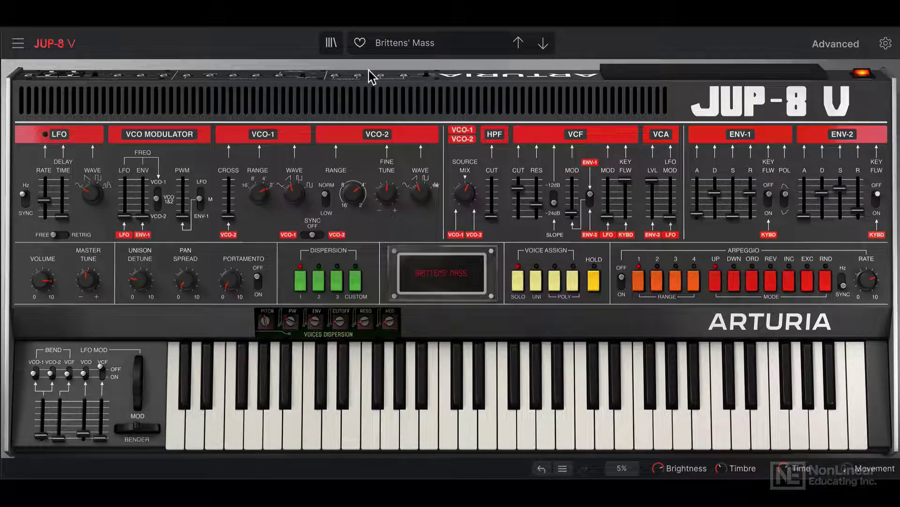
Step: Load Carpanter Brass from the Brass & Winds preset category
left_click(403, 42)
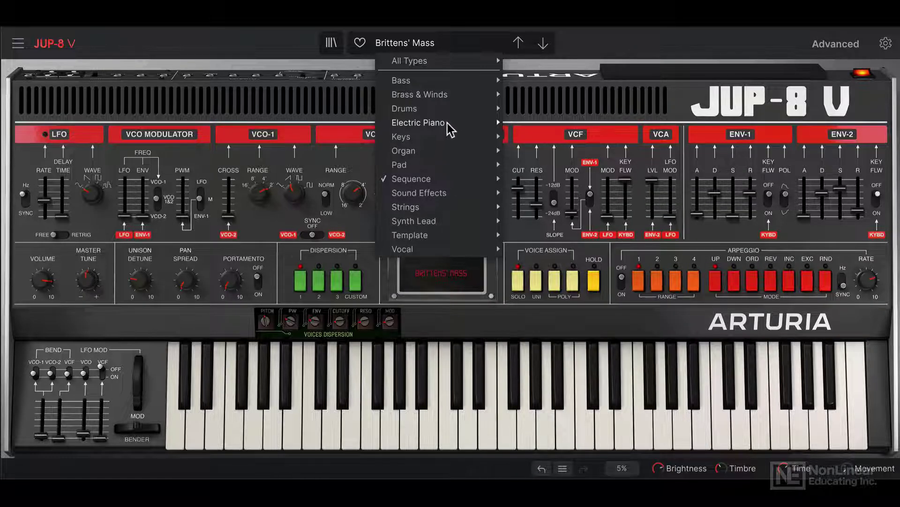
mouse_move(473, 97)
left_click(537, 96)
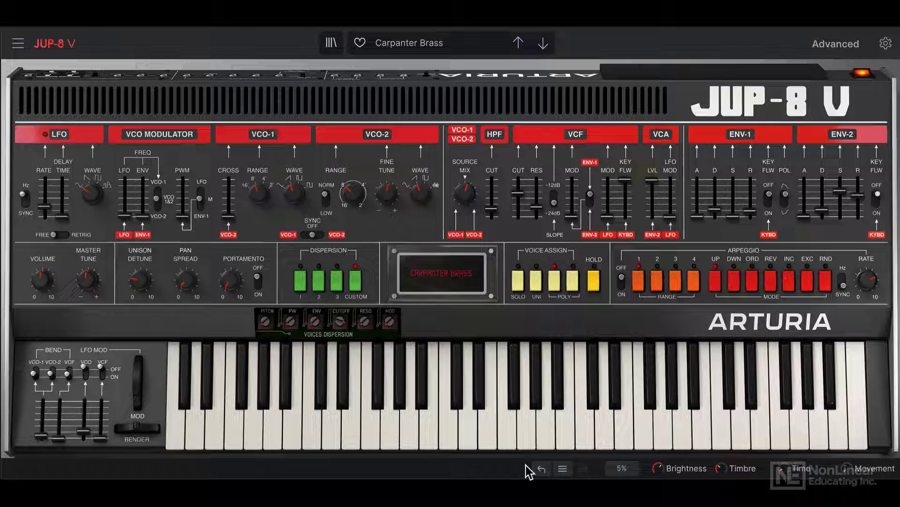
left_click(564, 470)
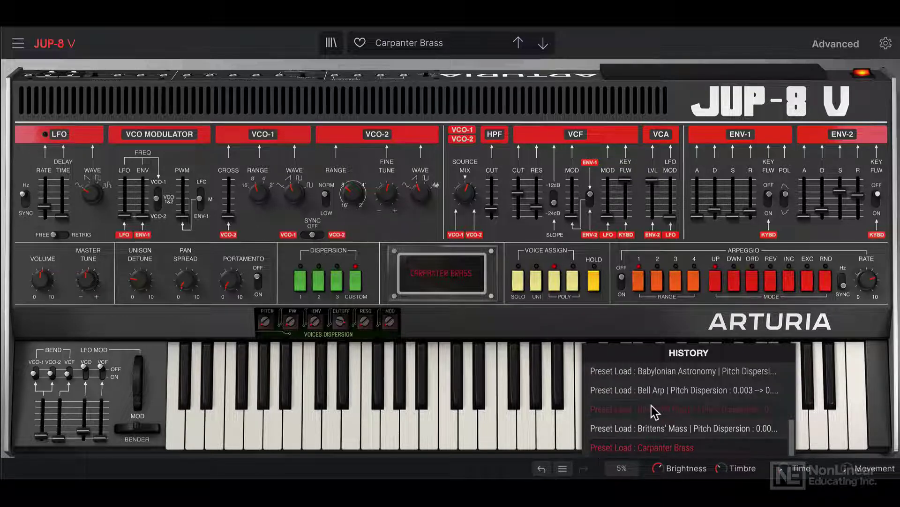
scroll(653, 412, "up", 3)
scroll(652, 413, "down", 3)
left_click(564, 422)
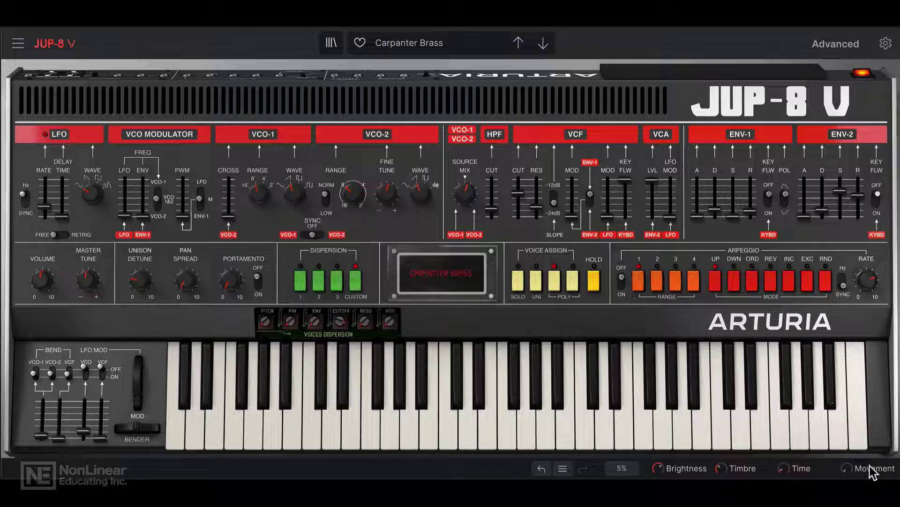
Step: Open the settings side panel and check the Polyphony choices without changing them
left_click(886, 45)
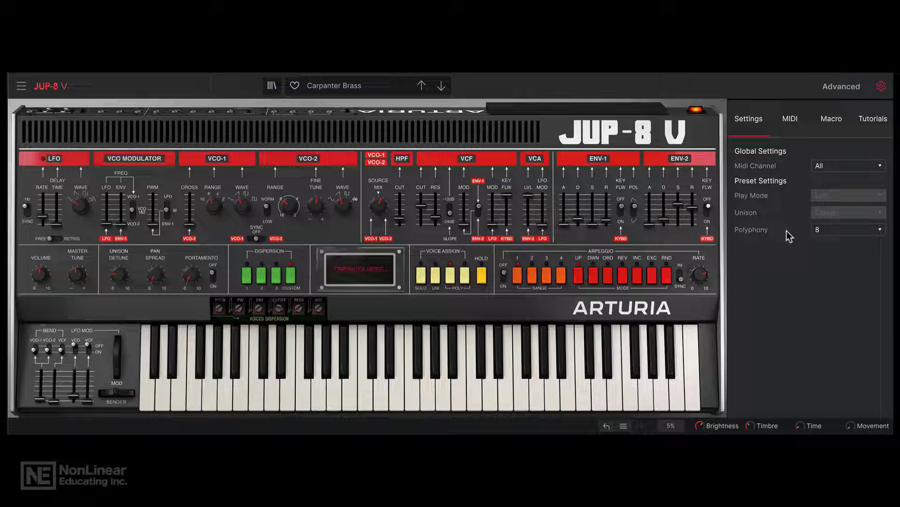
left_click(830, 234)
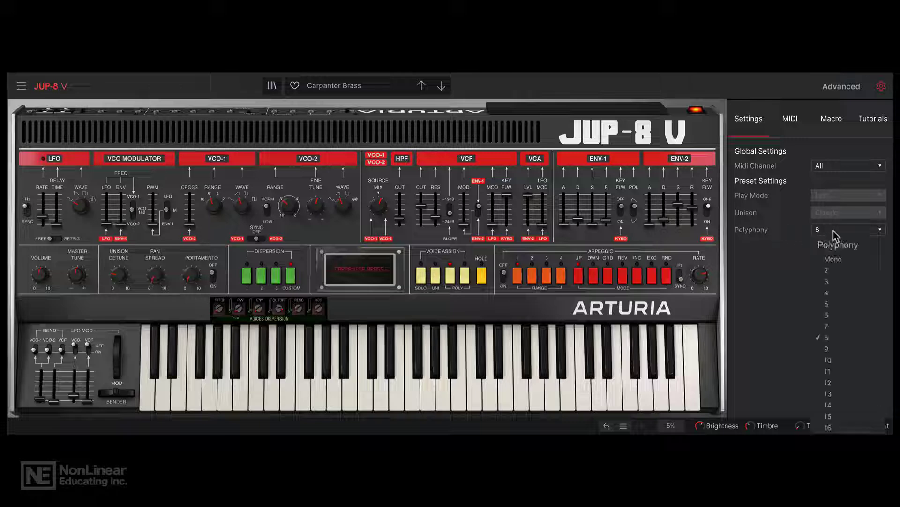
left_click(828, 427)
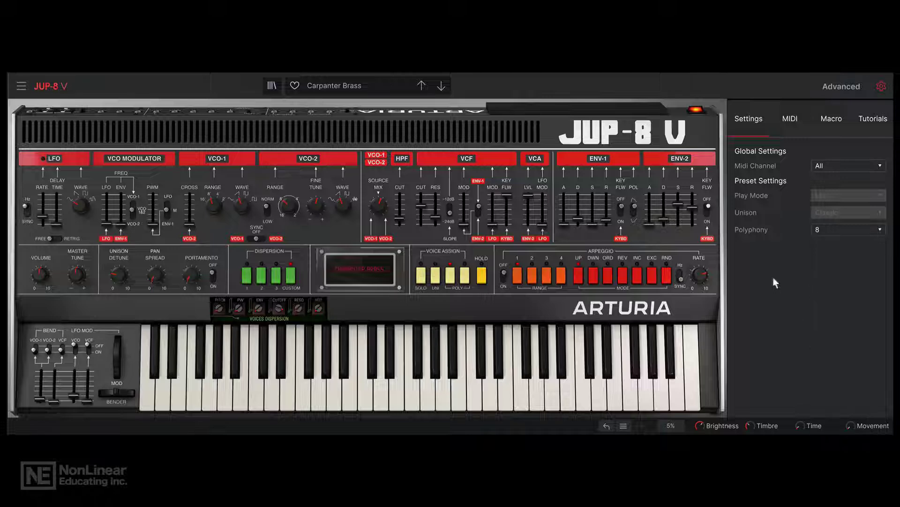
Step: View the side panel's MIDI, Macro and Tutorials pages in turn
left_click(789, 120)
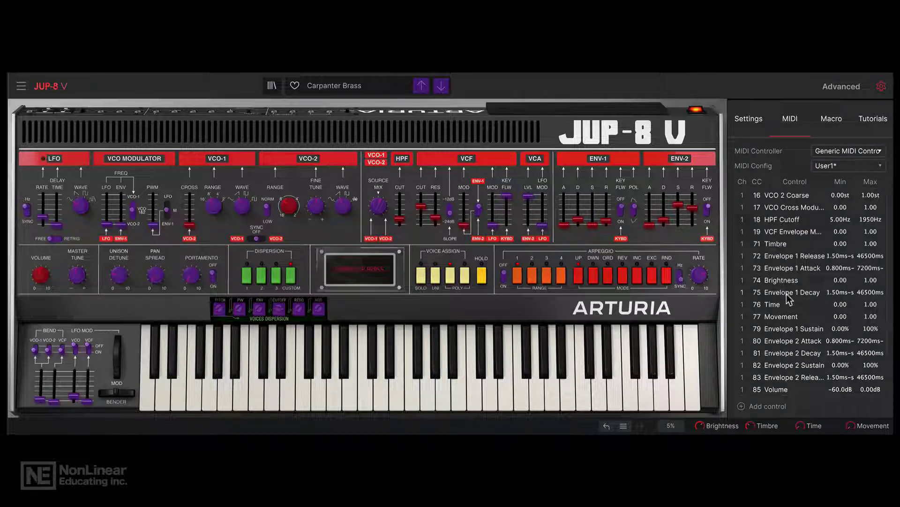
left_click(834, 121)
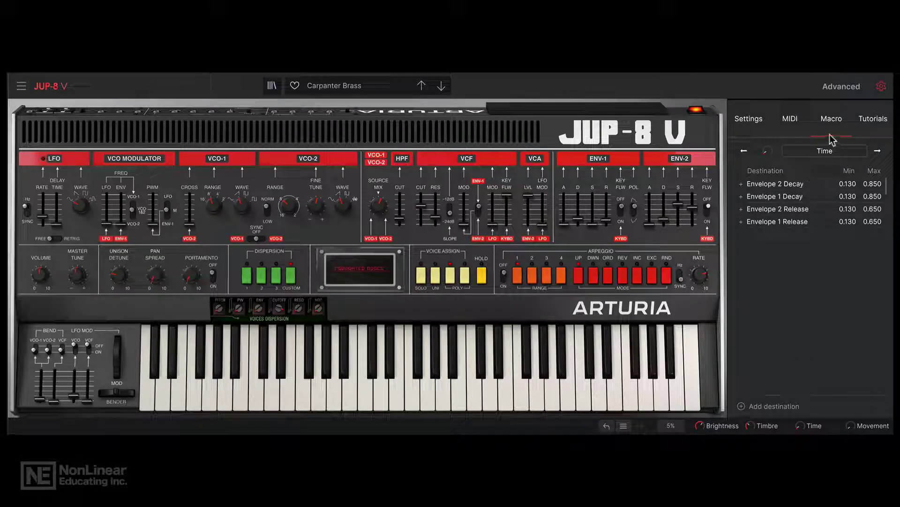
left_click(870, 120)
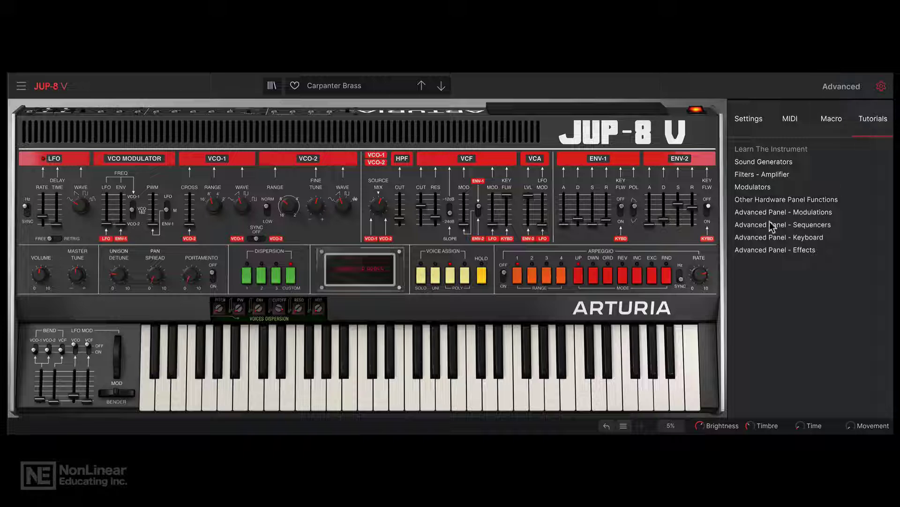
Step: Open the Advanced panels on the Sequencer page and show the Mod Sequencer
left_click(848, 87)
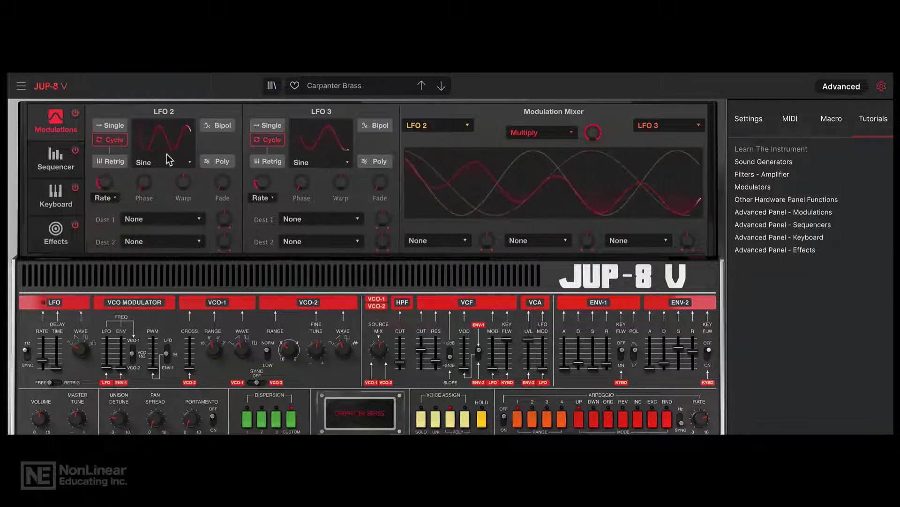
left_click(55, 159)
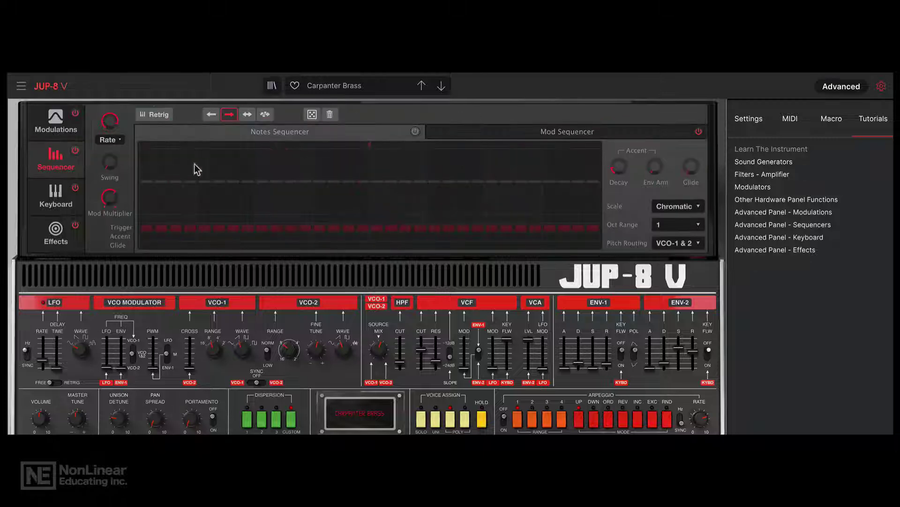
left_click(501, 136)
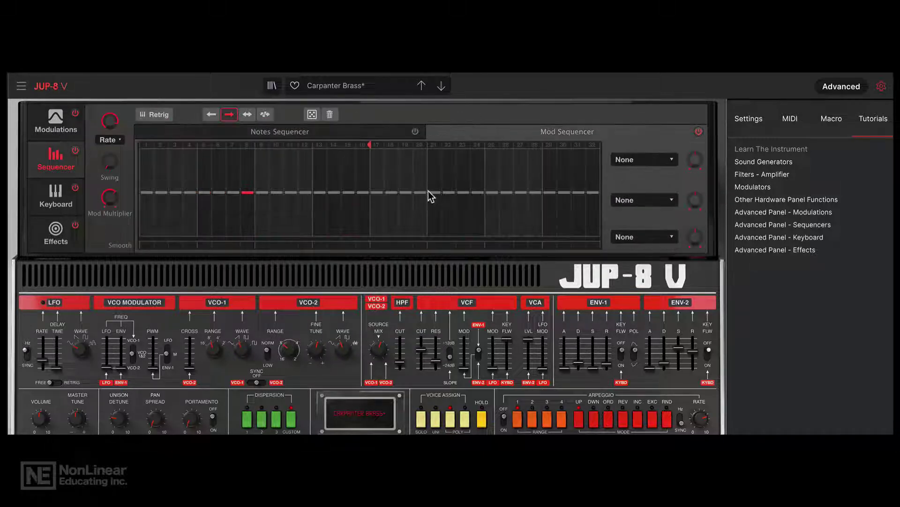
Step: View the Keyboard page, then toggle effects Routing and keep Reverb as Effect 1
left_click(53, 200)
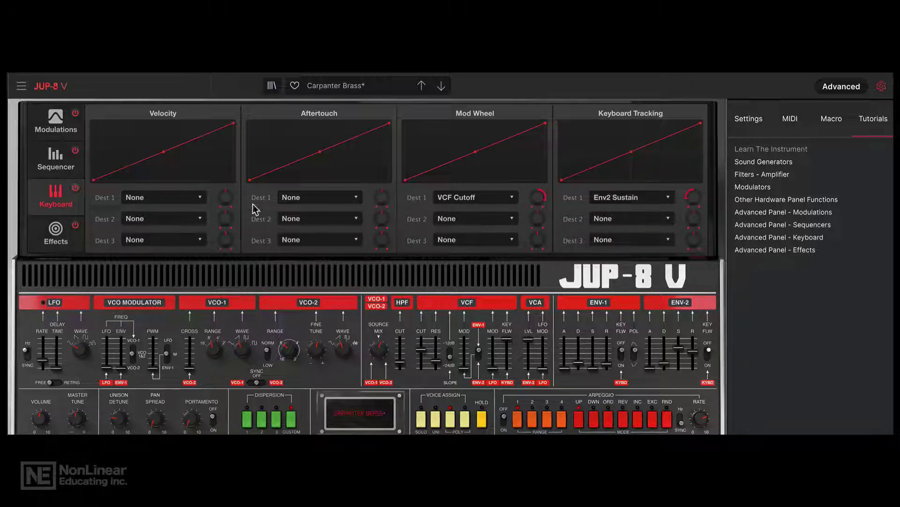
left_click(56, 232)
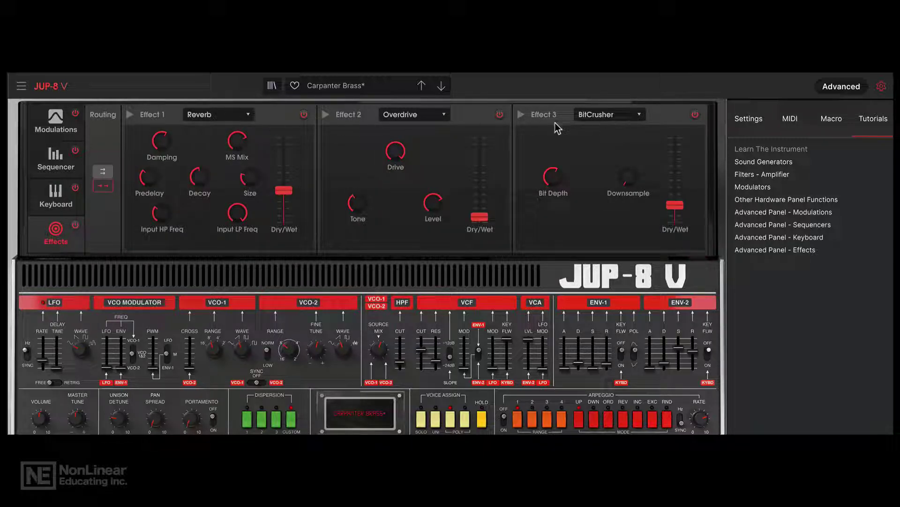
left_click(104, 179)
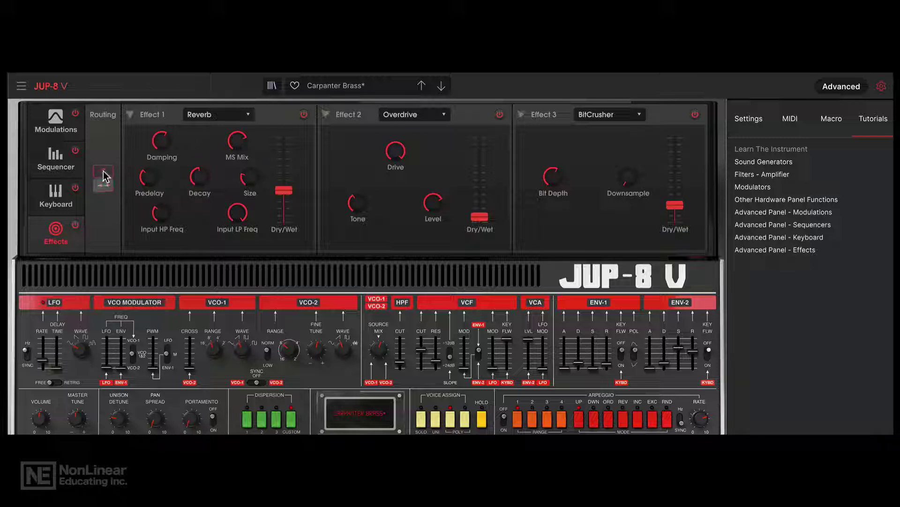
left_click(230, 118)
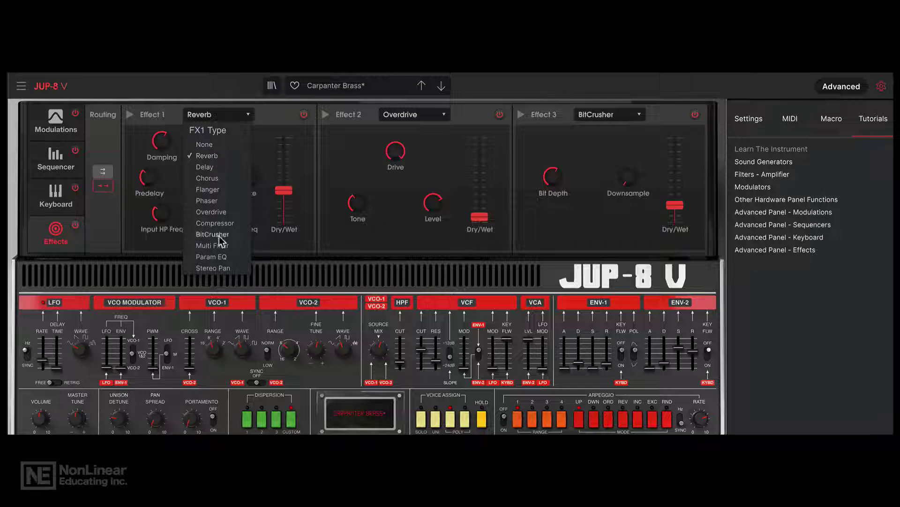
left_click(273, 121)
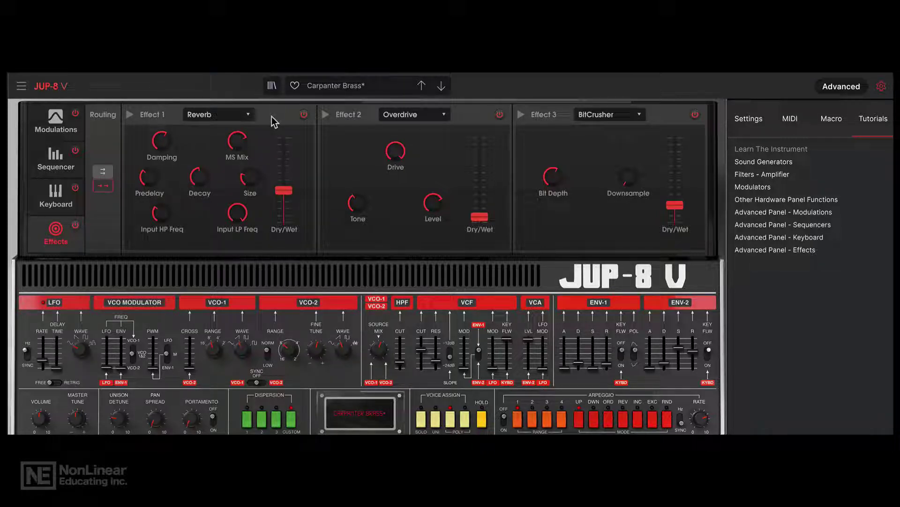
Step: Close the Advanced panels and the settings side panel
left_click(843, 88)
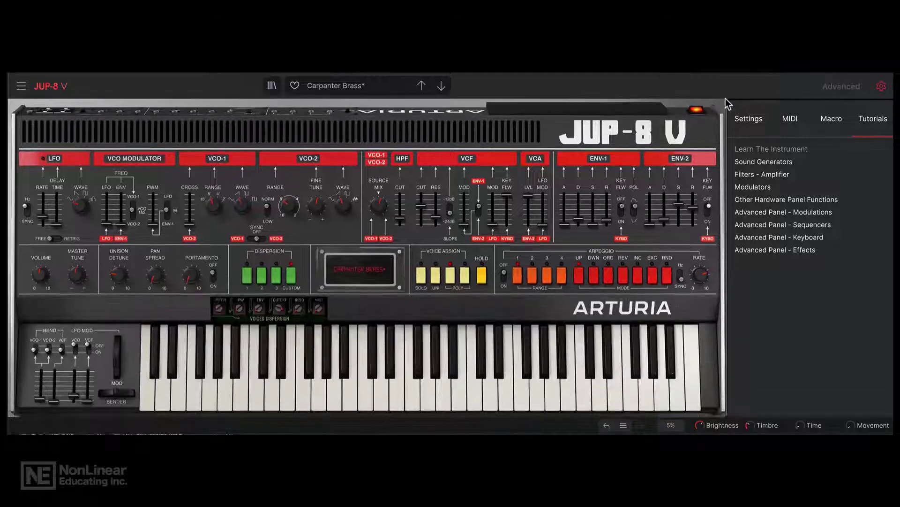
left_click(882, 87)
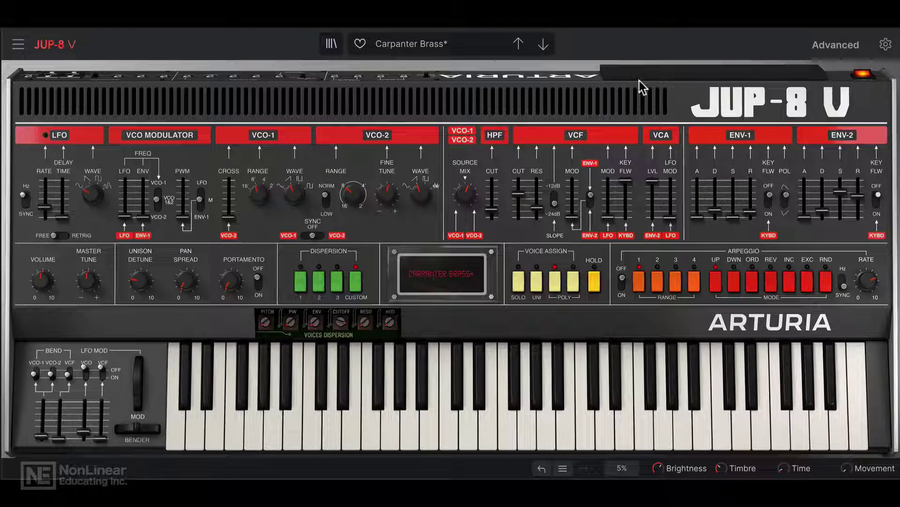